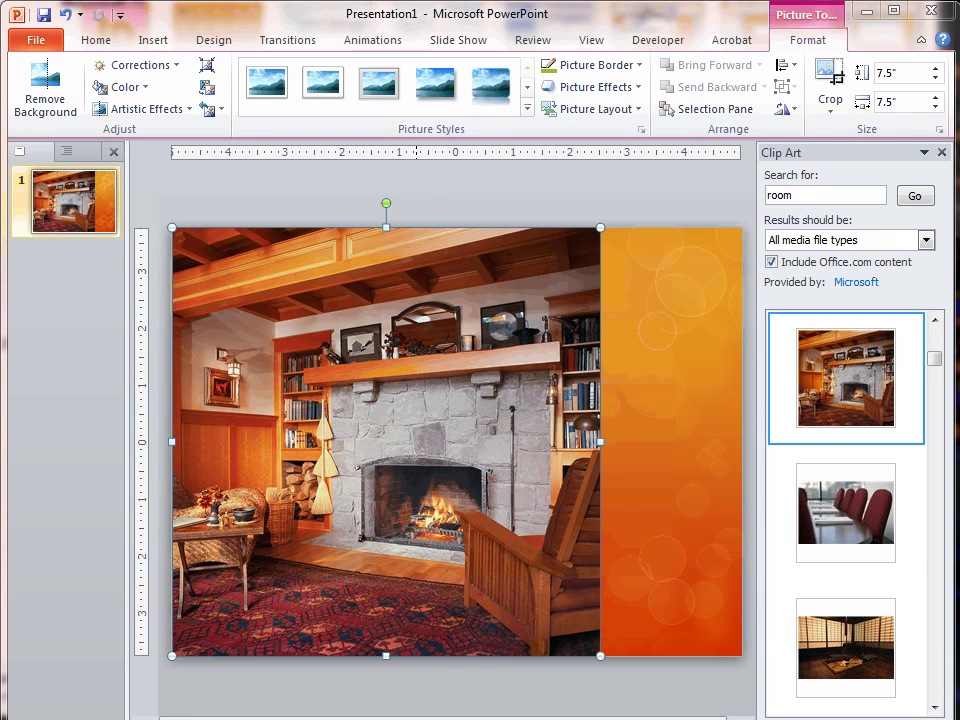
Close the slide thumbnails, display the list of shapes on the slide, and rename the fireplace picture as Background image.
{"action": "key", "text": "Escape"}
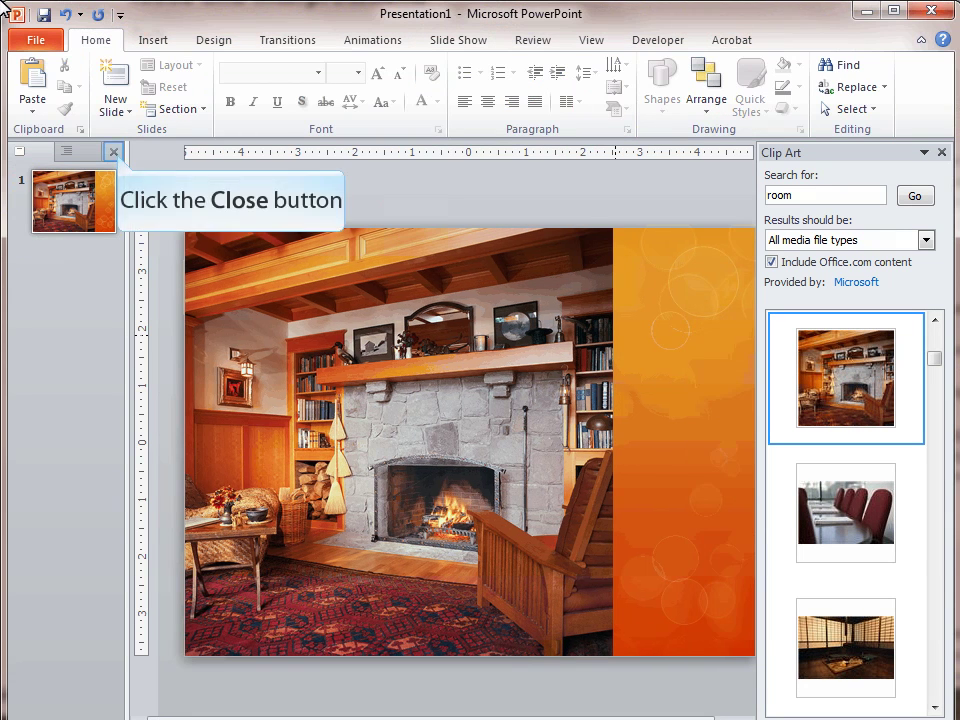
{"action": "left_click", "coordinate": [115, 152]}
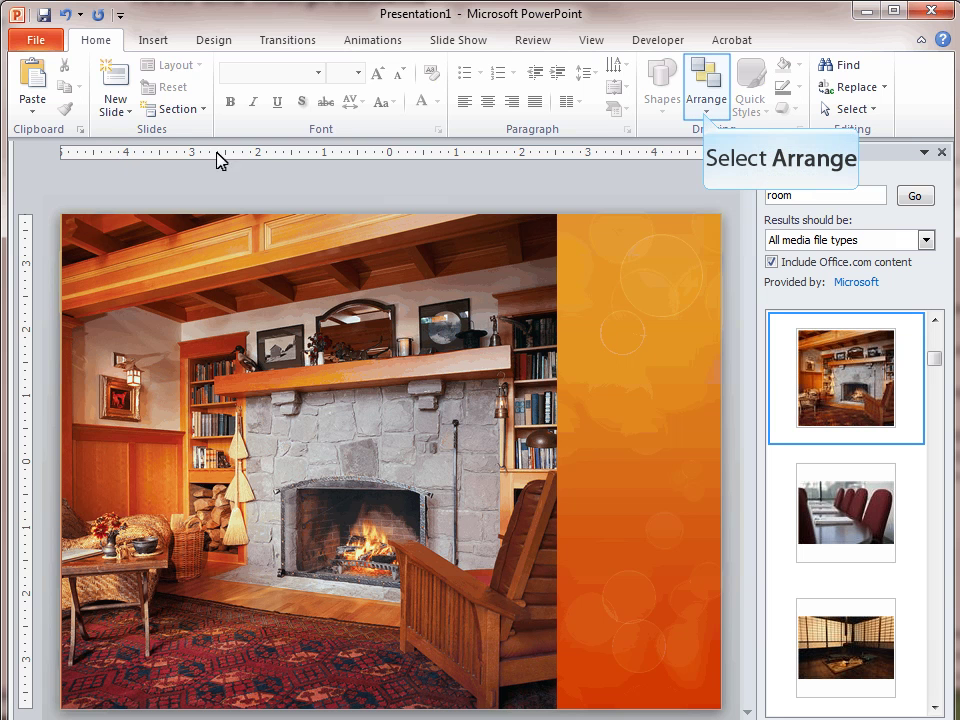
{"action": "left_click", "coordinate": [706, 118]}
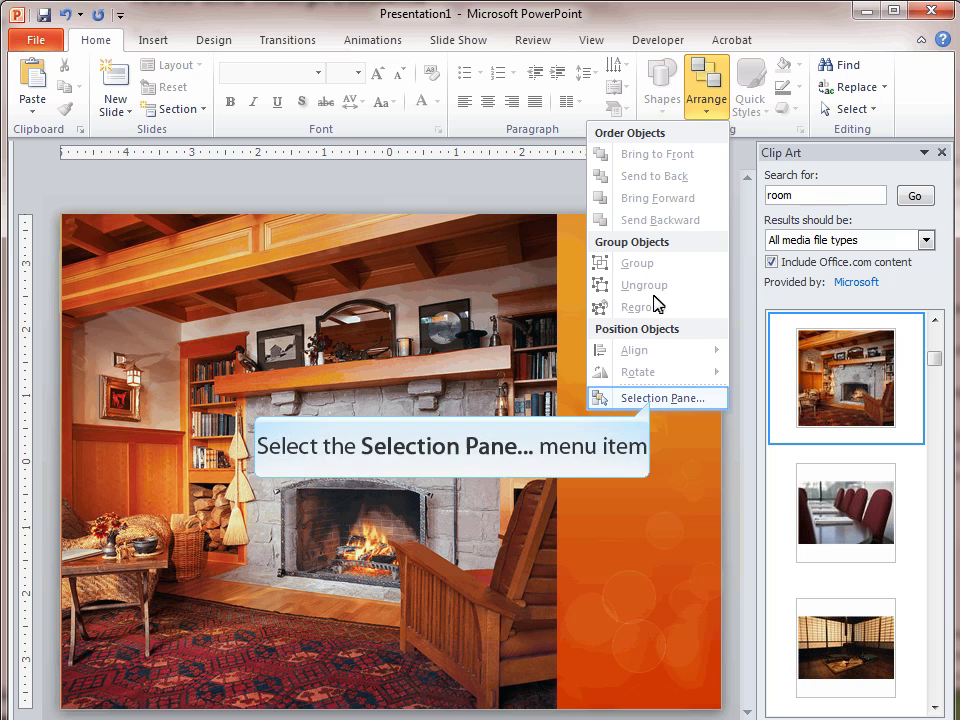
{"action": "left_click", "coordinate": [656, 400]}
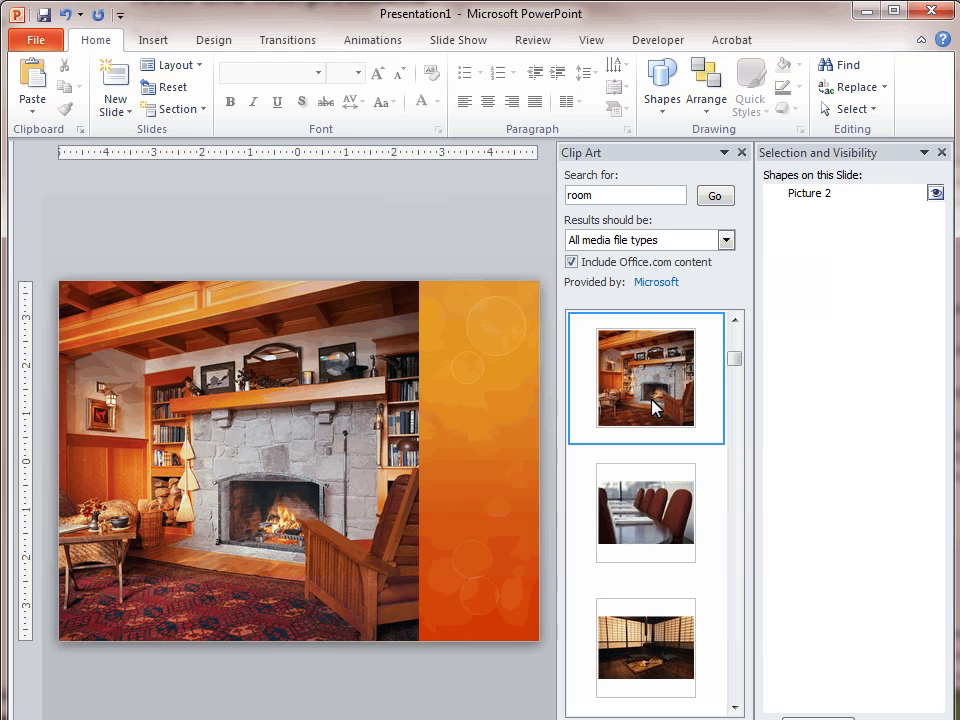
{"action": "double_click", "coordinate": [816, 196]}
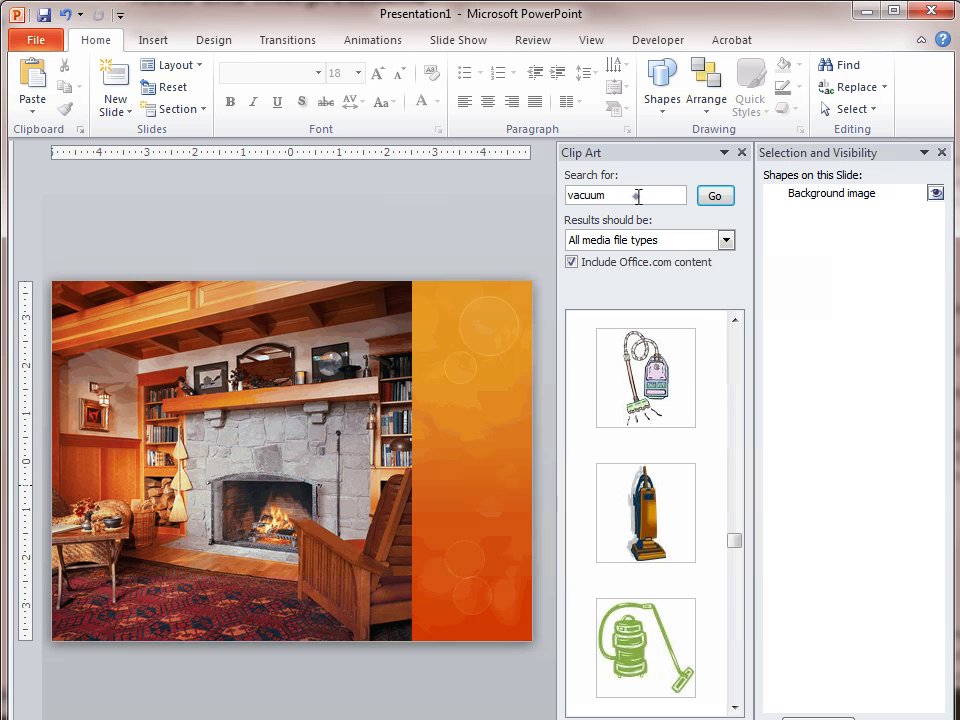
Insert the golden upright vacuum clip art and place it on the orange strip beside the fireplace picture.
{"action": "left_click", "coordinate": [645, 512]}
{"action": "left_click_drag", "start_coordinate": [292, 460], "coordinate": [458, 513]}
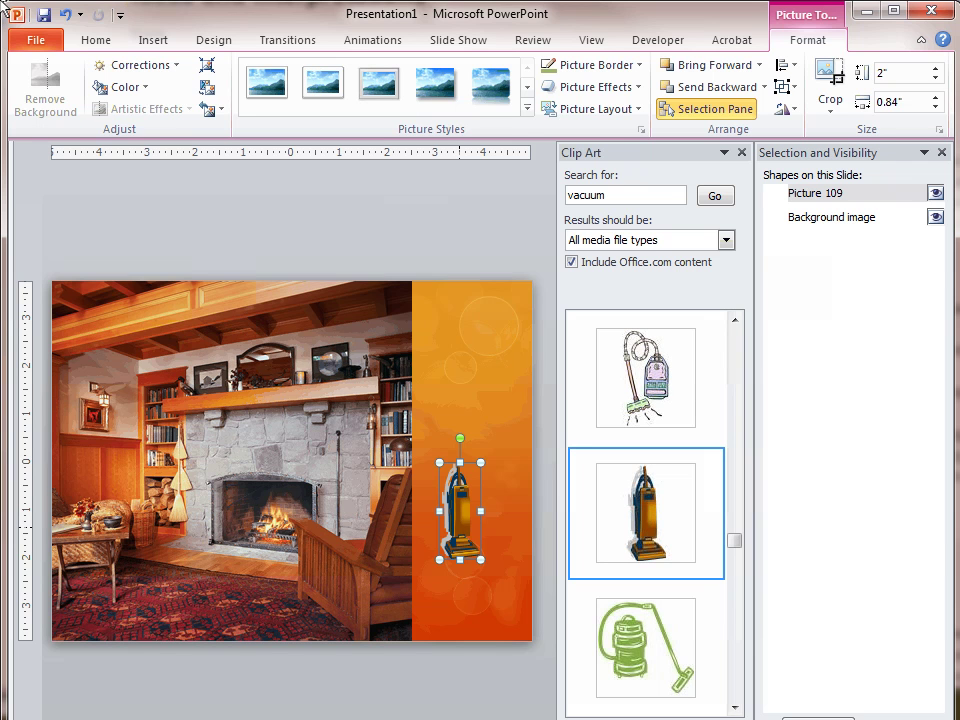
Ungroup the vacuum picture into a Microsoft Office drawing object and delete its white shadow shape.
{"action": "right_click", "coordinate": [460, 530]}
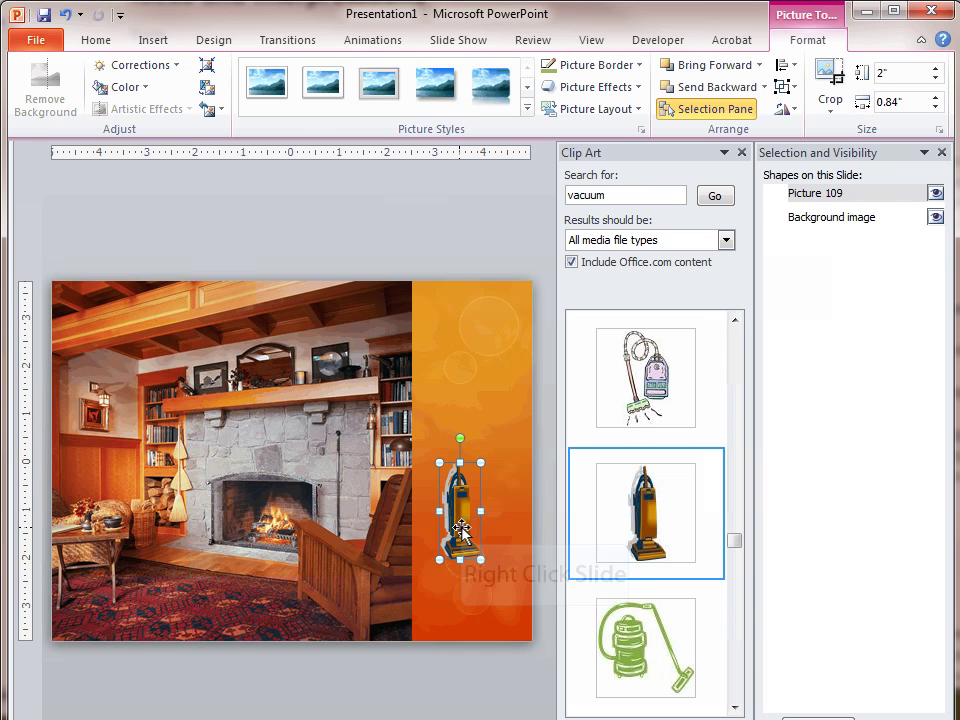
{"action": "right_click", "coordinate": [460, 530]}
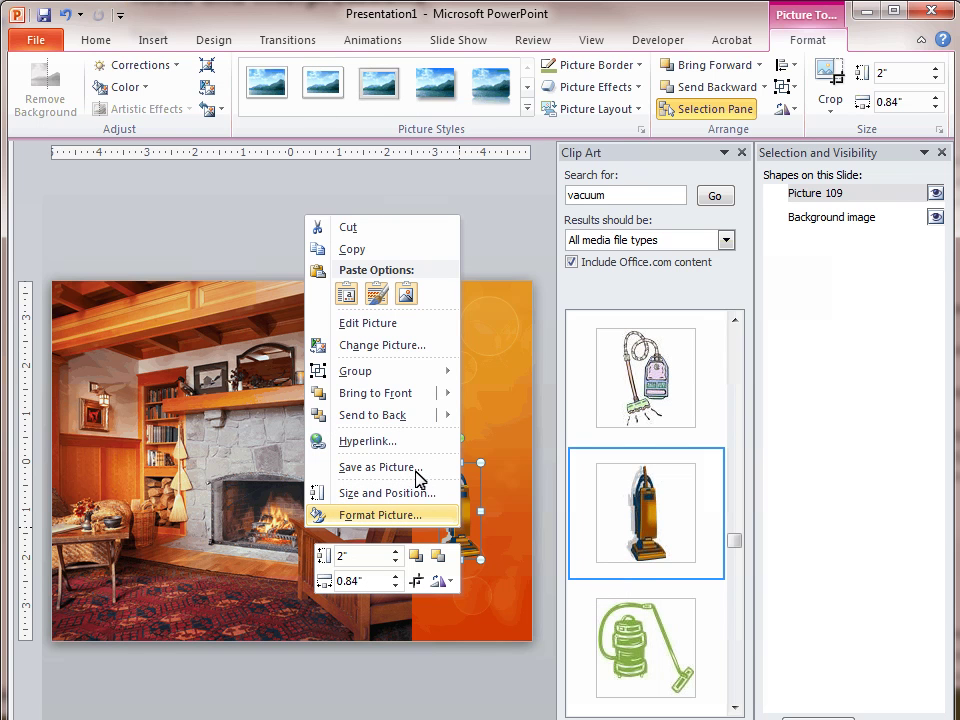
{"action": "mouse_move", "coordinate": [395, 371]}
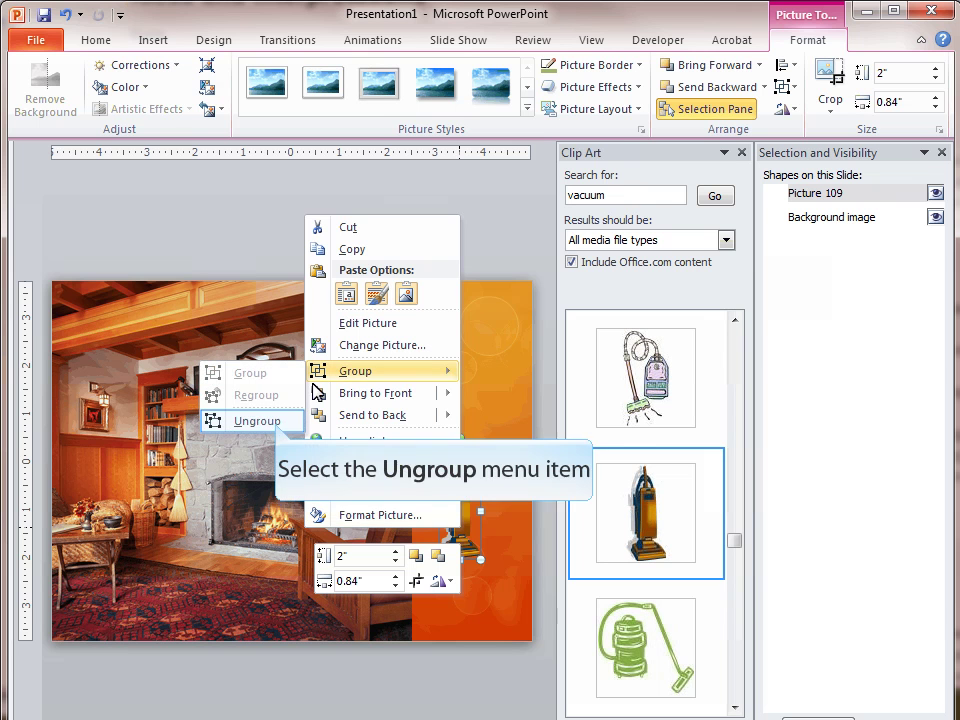
{"action": "left_click", "coordinate": [277, 430]}
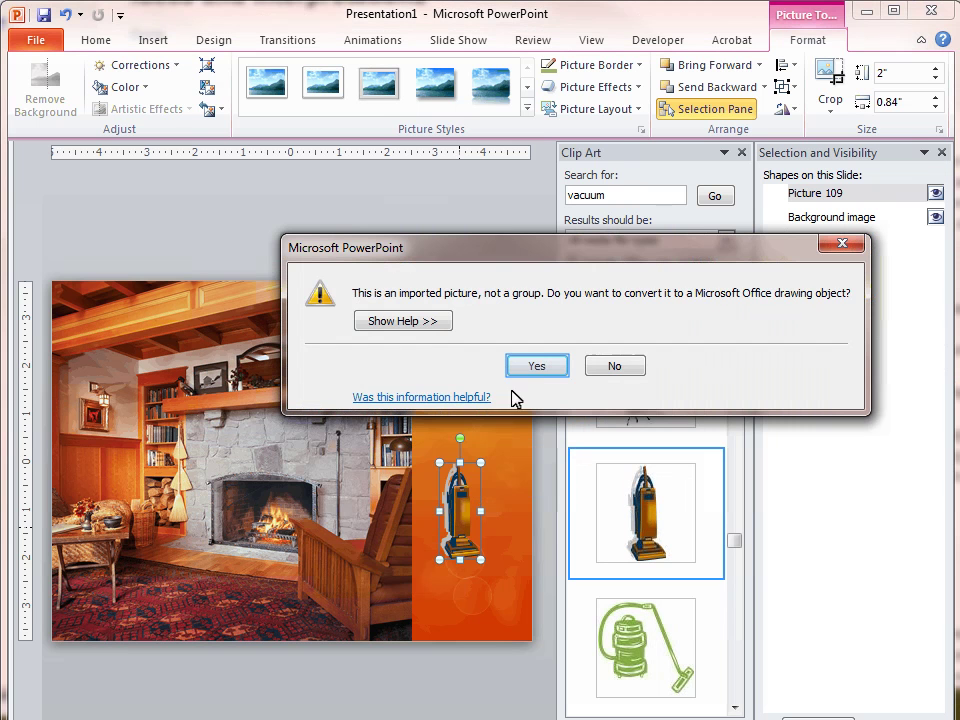
{"action": "left_click", "coordinate": [536, 367]}
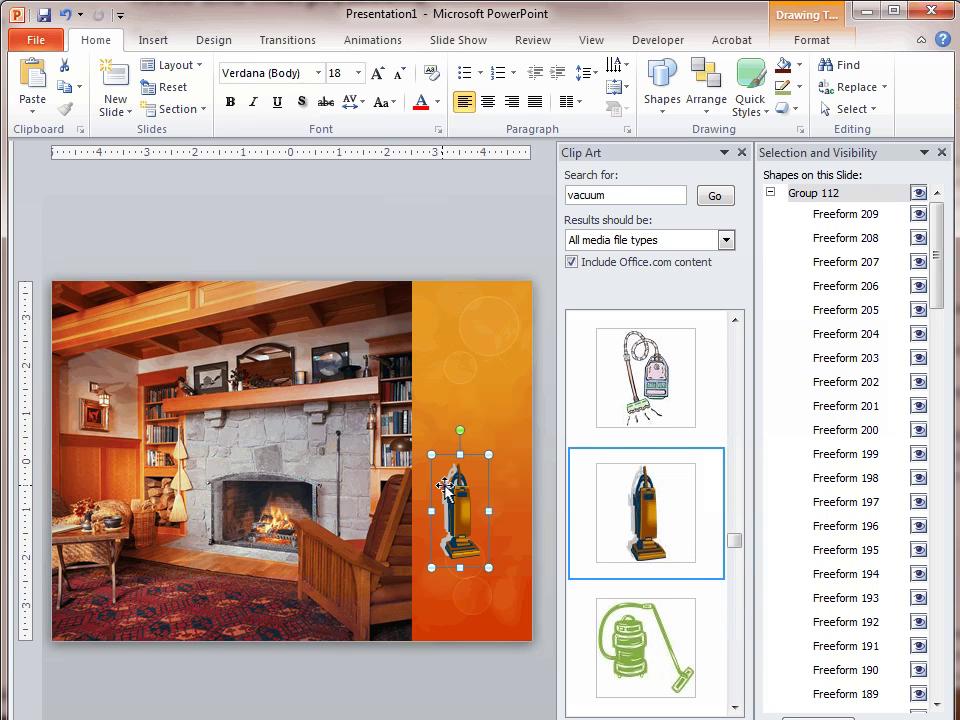
{"action": "key", "text": "Delete"}
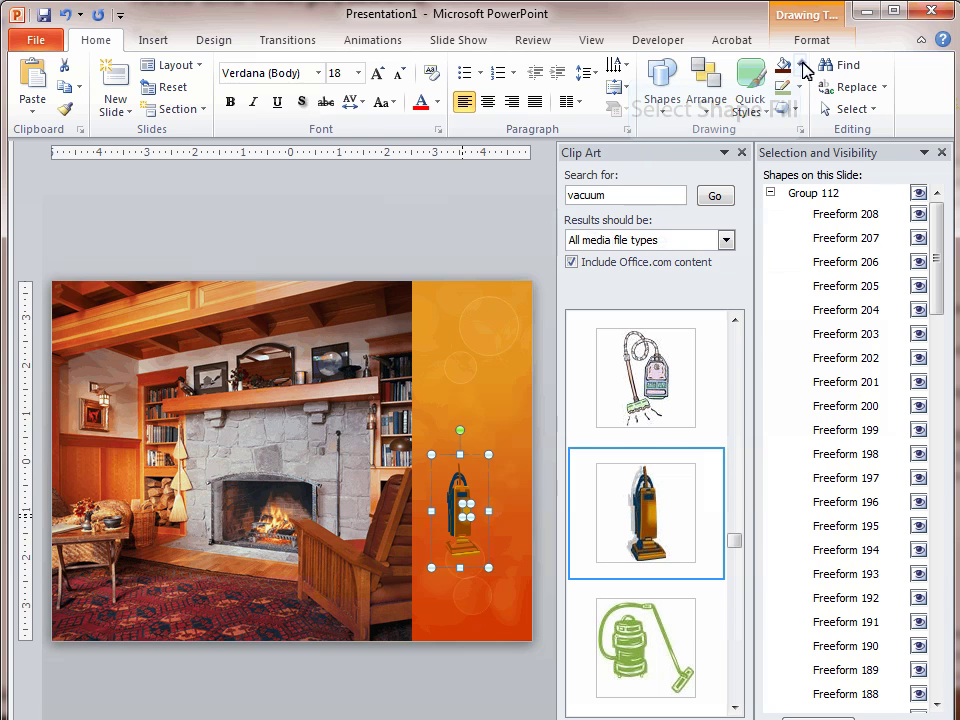
Rename the vacuum group as Vacuum, then shrink it and place it in front of the fireplace.
{"action": "left_click", "coordinate": [813, 195]}
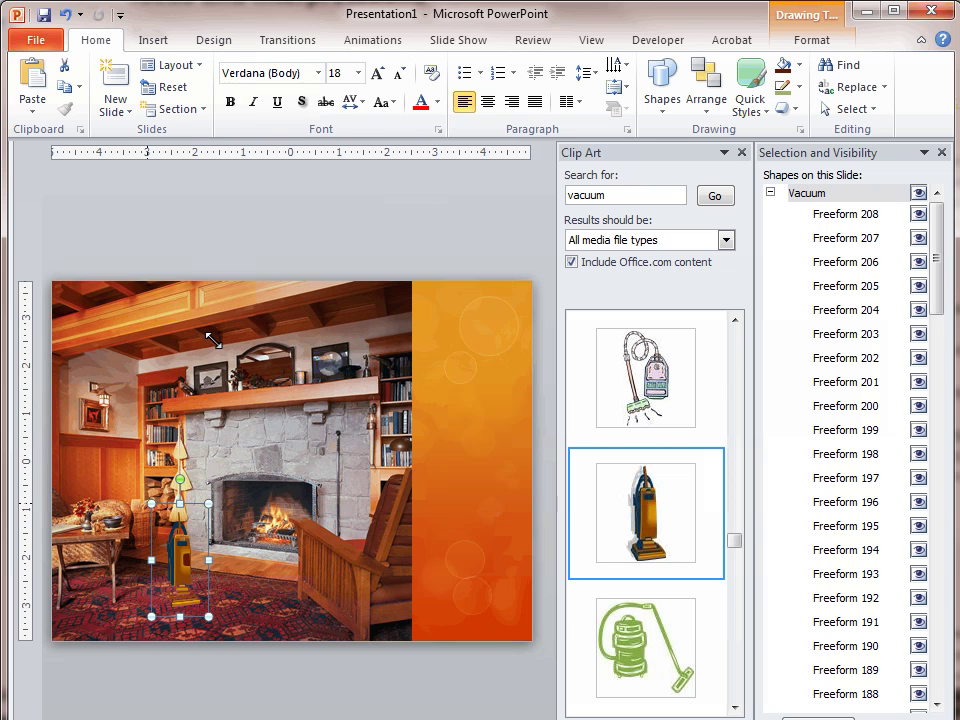
{"action": "left_click_drag", "start_coordinate": [148, 503], "coordinate": [159, 540]}
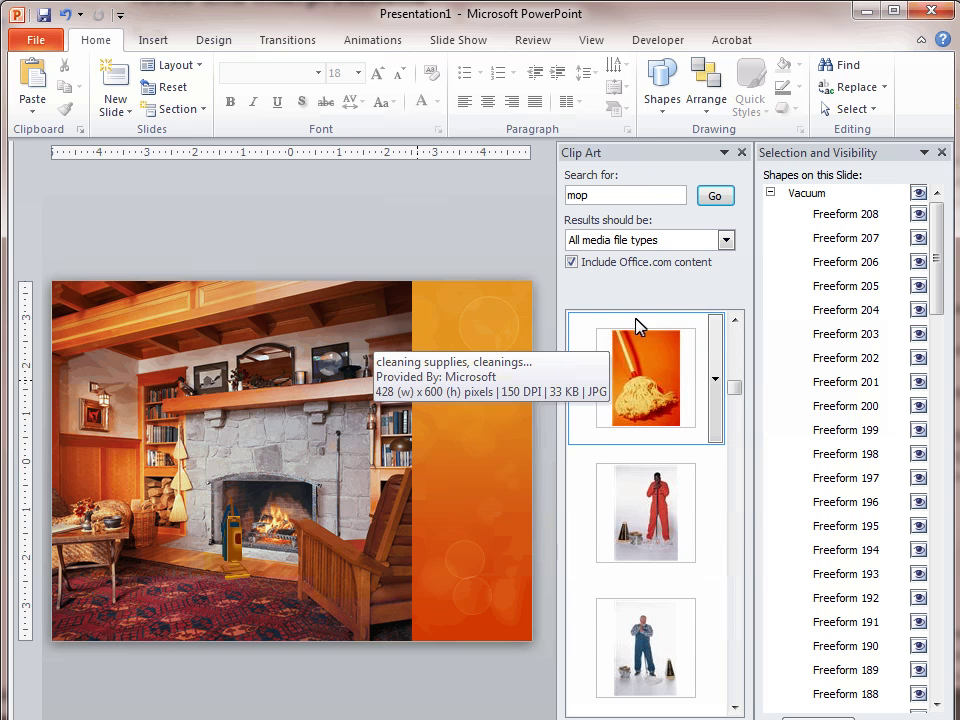
Insert the mop picture with the orange backdrop and start removing its background, enlarging the kept area around the whole mop.
{"action": "left_click", "coordinate": [643, 393]}
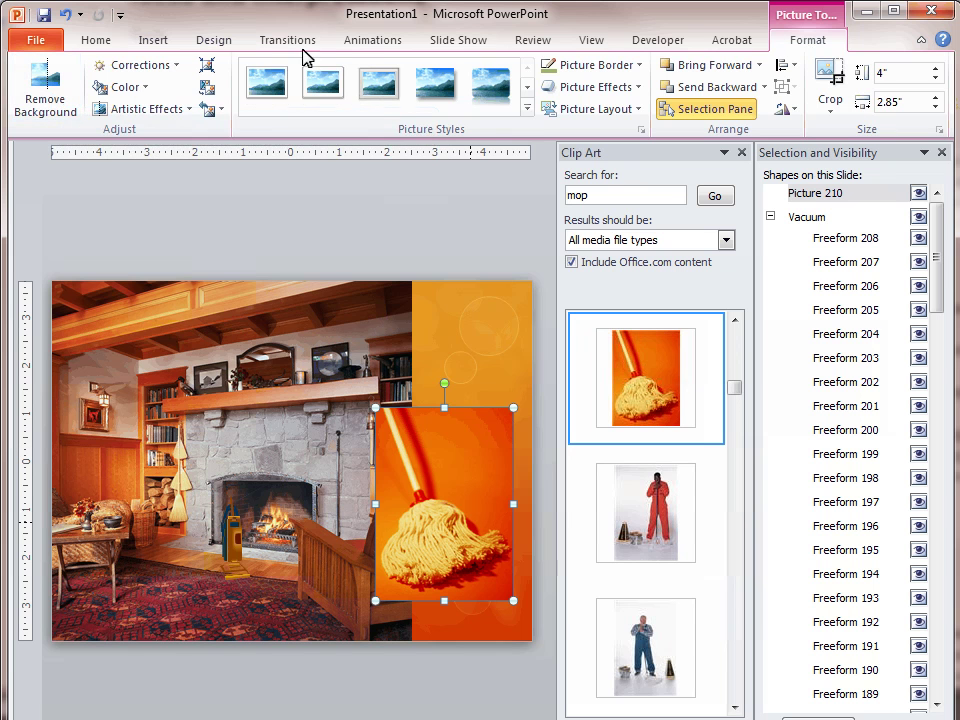
{"action": "left_click", "coordinate": [55, 97]}
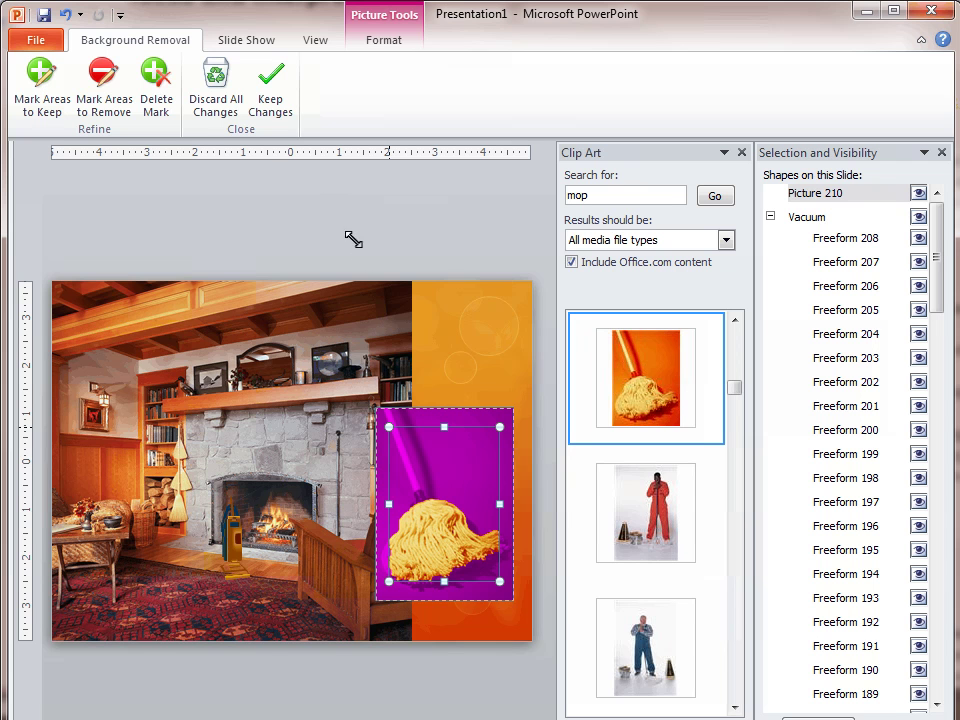
{"action": "left_click_drag", "start_coordinate": [389, 428], "coordinate": [380, 415]}
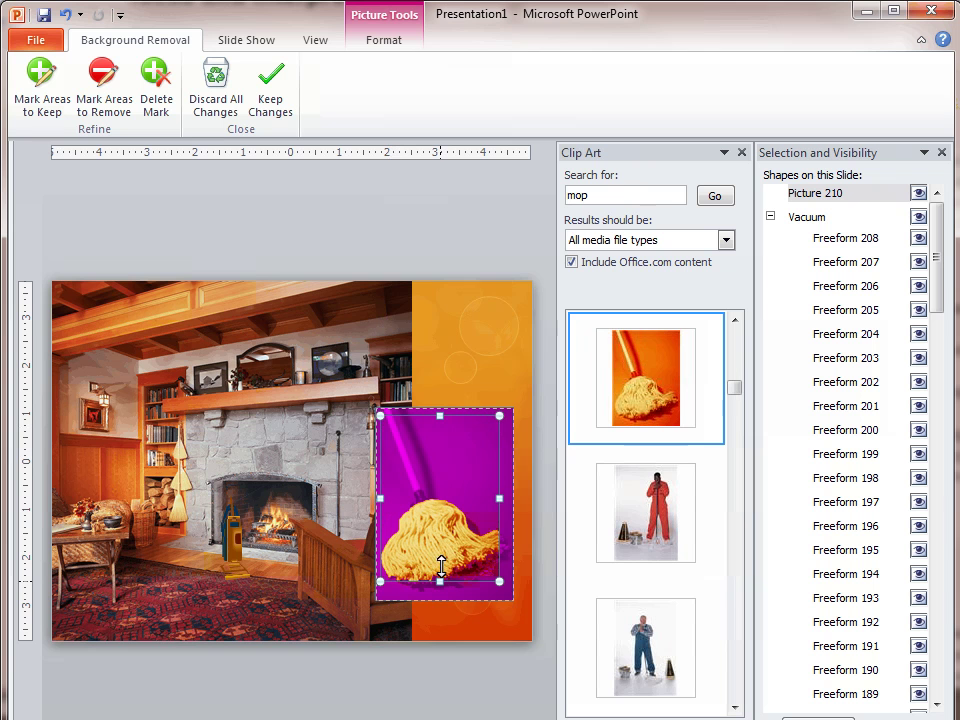
{"action": "left_click_drag", "start_coordinate": [441, 585], "coordinate": [443, 599]}
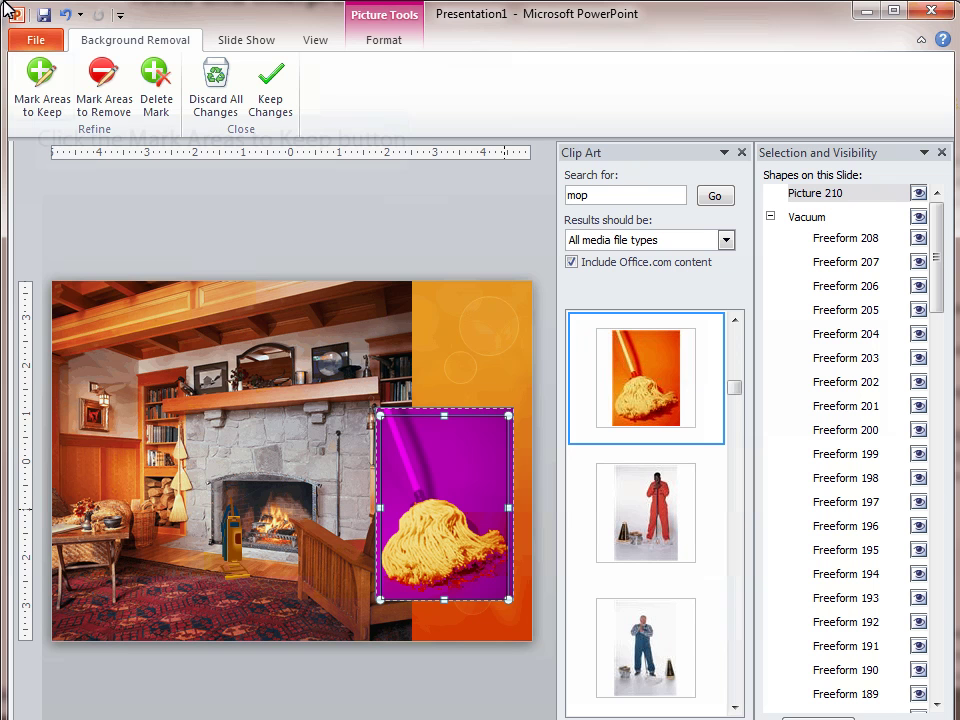
Mark the mop handle to keep and the spots beneath the mop head to remove, then keep the background removal changes.
{"action": "left_click", "coordinate": [37, 100]}
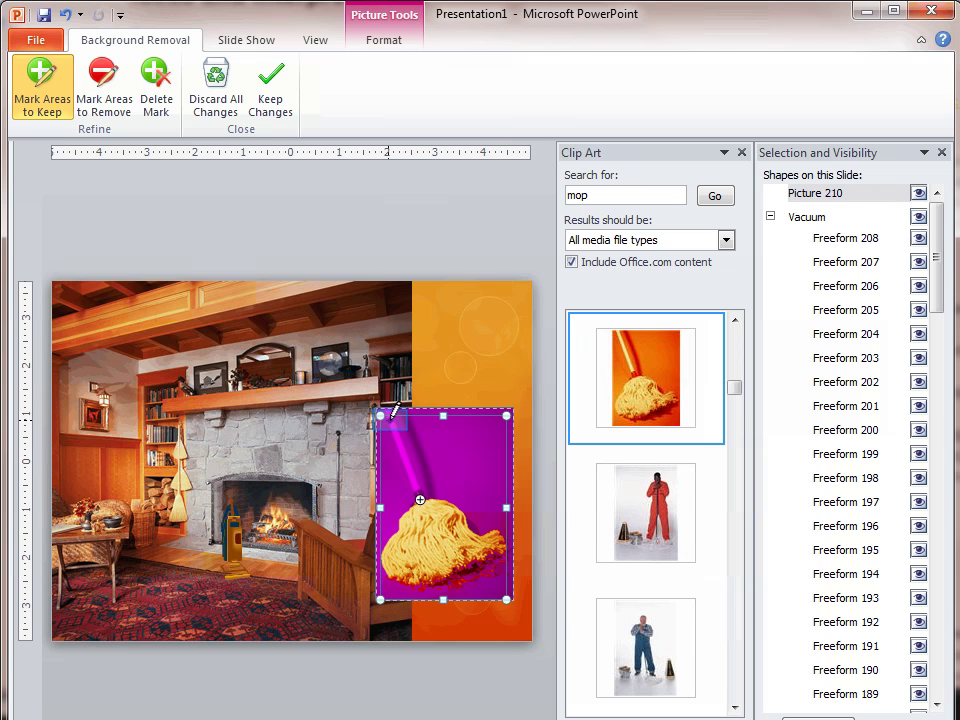
{"action": "left_click", "coordinate": [390, 419]}
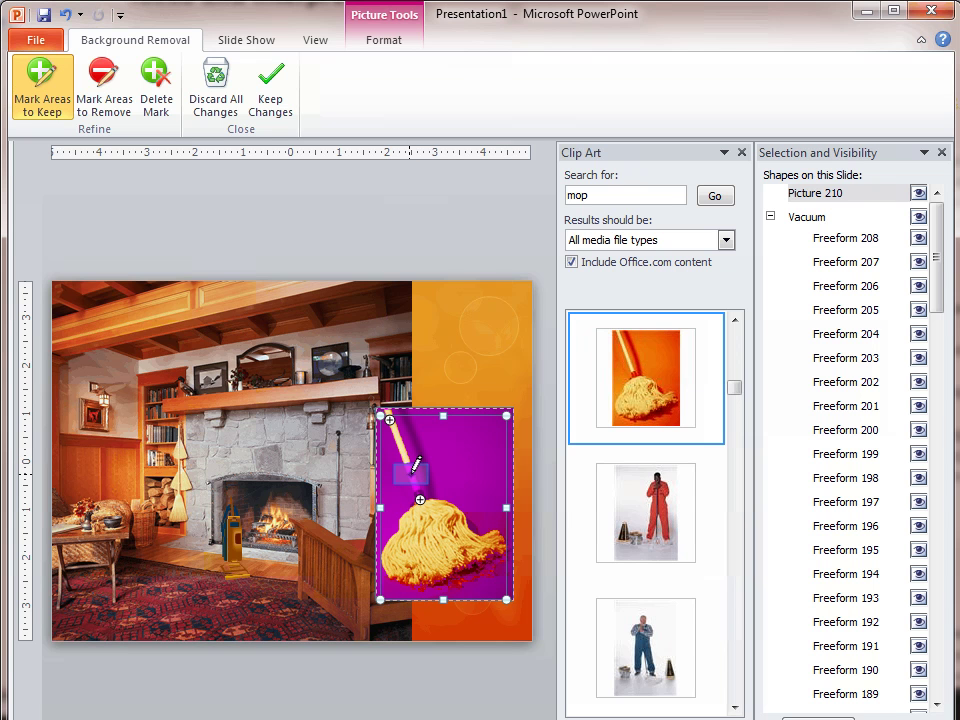
{"action": "left_click", "coordinate": [410, 472]}
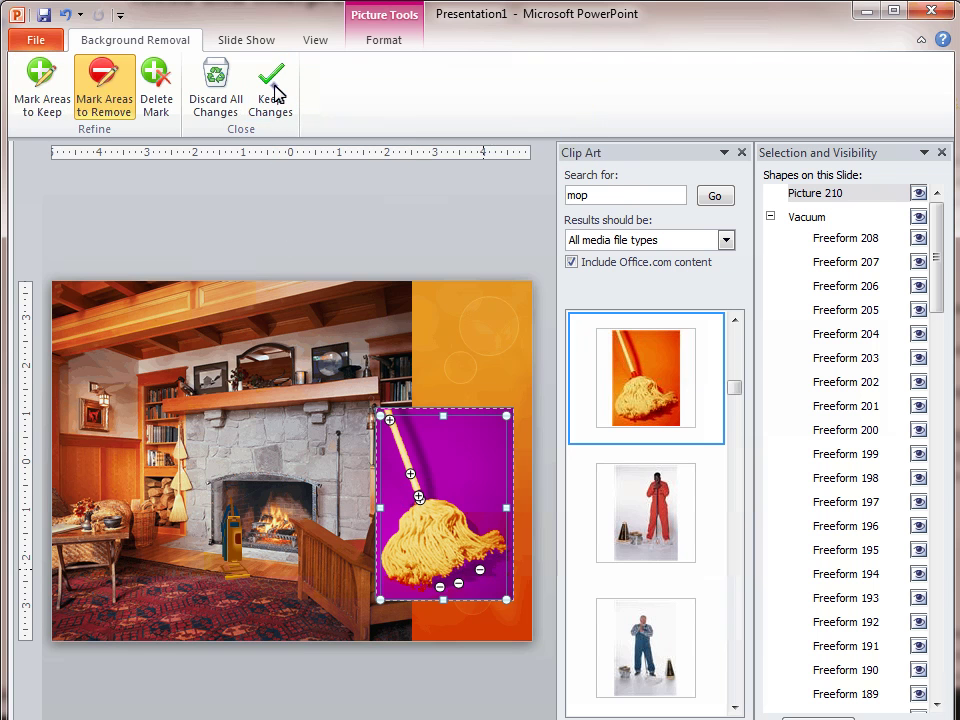
{"action": "left_click", "coordinate": [270, 92]}
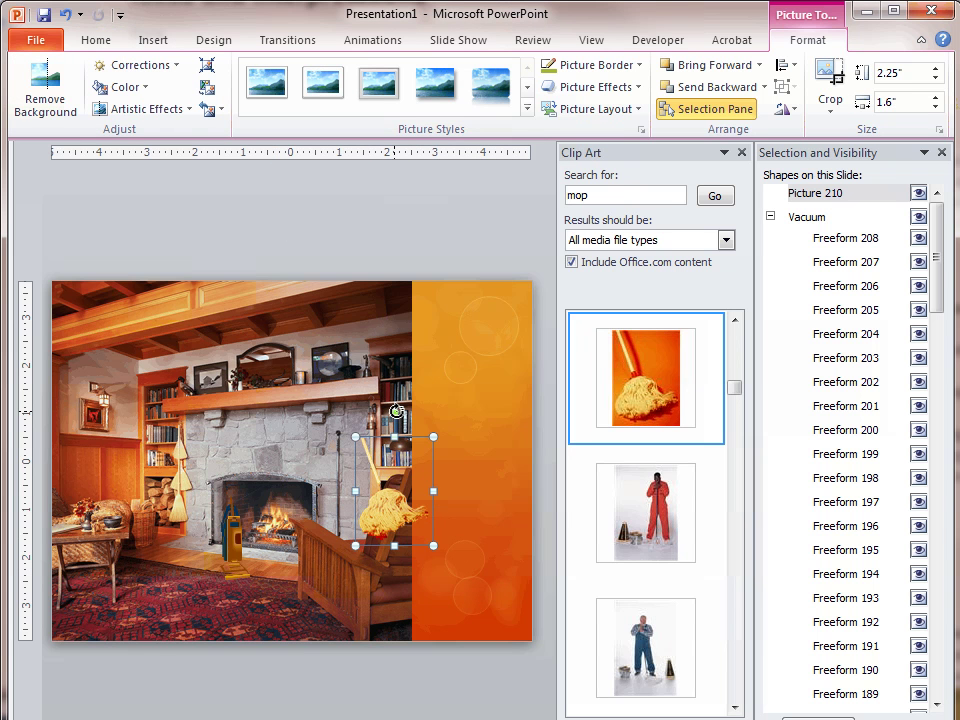
Rotate the mop counterclockwise and move it onto the wooden ceiling beams in the room picture.
{"action": "left_click_drag", "start_coordinate": [396, 411], "coordinate": [305, 464]}
{"action": "left_click_drag", "start_coordinate": [410, 520], "coordinate": [165, 333]}
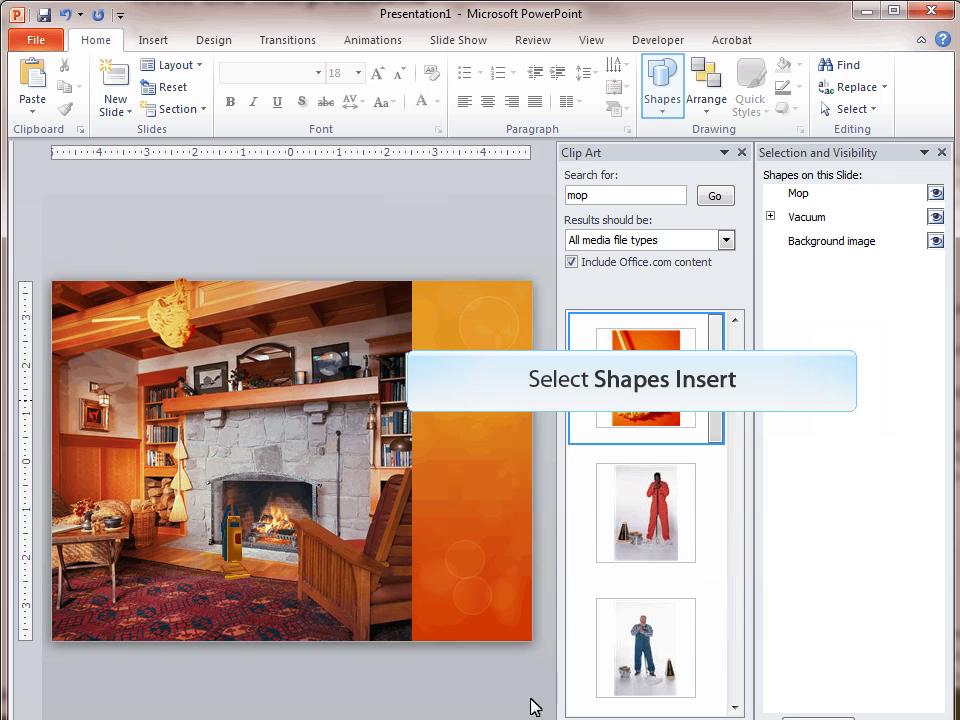
Draw a text box across the upper part of the orange strip for the word Vacuum.
{"action": "left_click", "coordinate": [664, 100]}
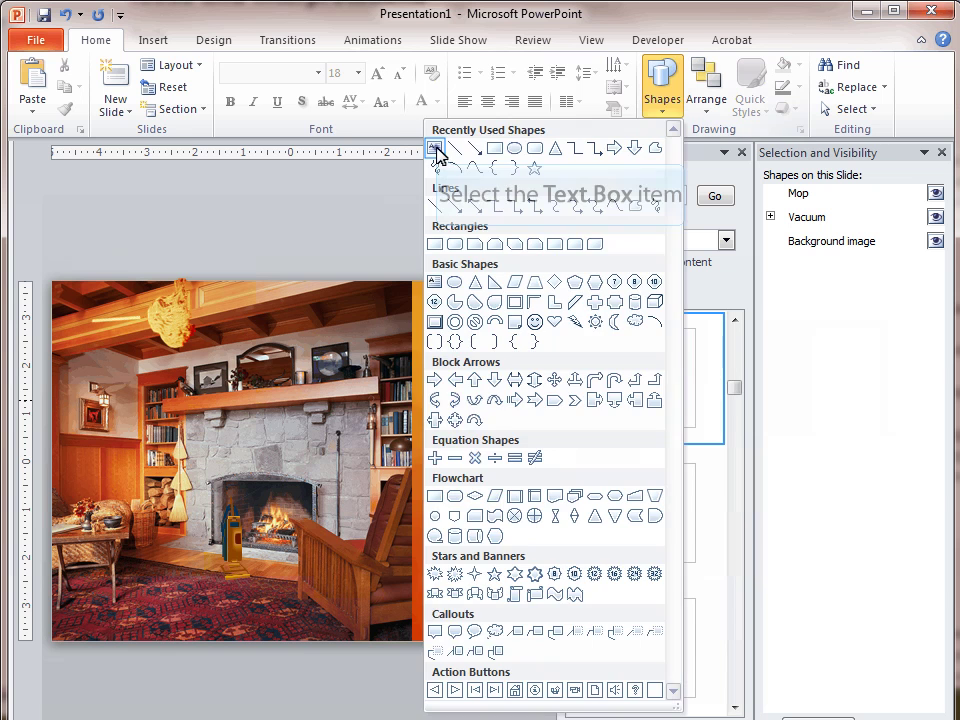
{"action": "left_click", "coordinate": [439, 154]}
{"action": "left_click_drag", "start_coordinate": [412, 317], "coordinate": [517, 337]}
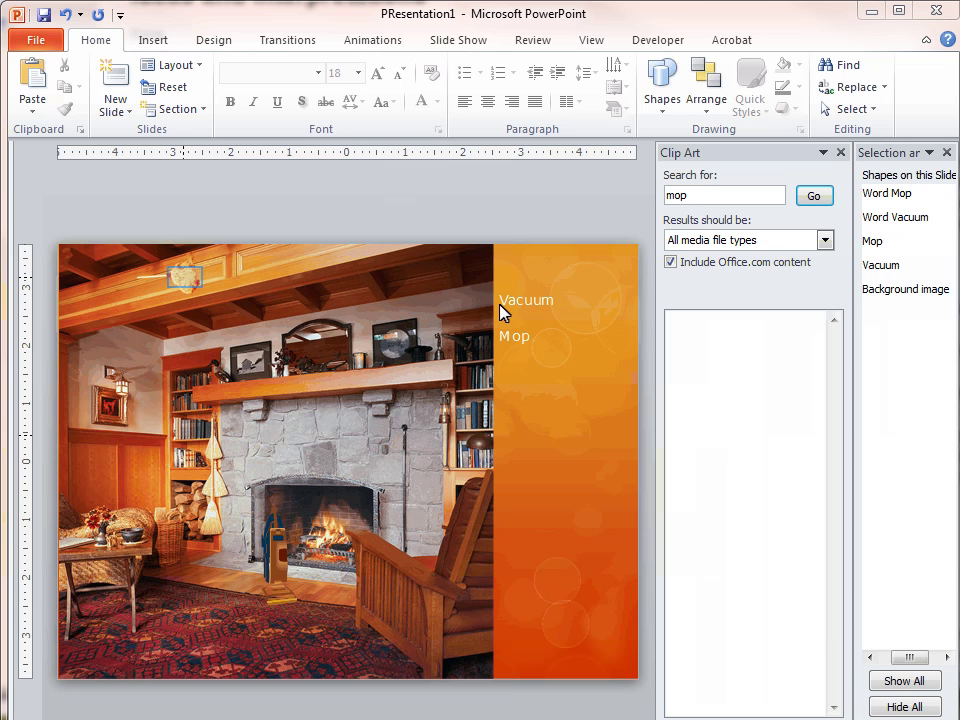
Apply a Lines motion path to the mop picture and end the path beside the word Mop.
{"action": "left_click", "coordinate": [185, 283]}
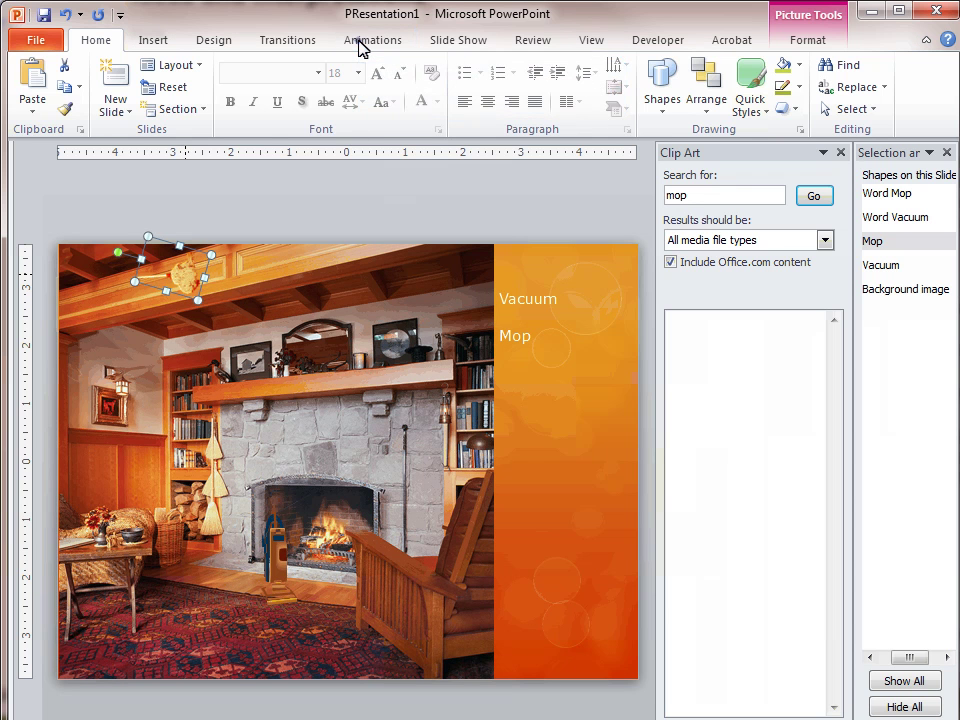
{"action": "left_click", "coordinate": [362, 40]}
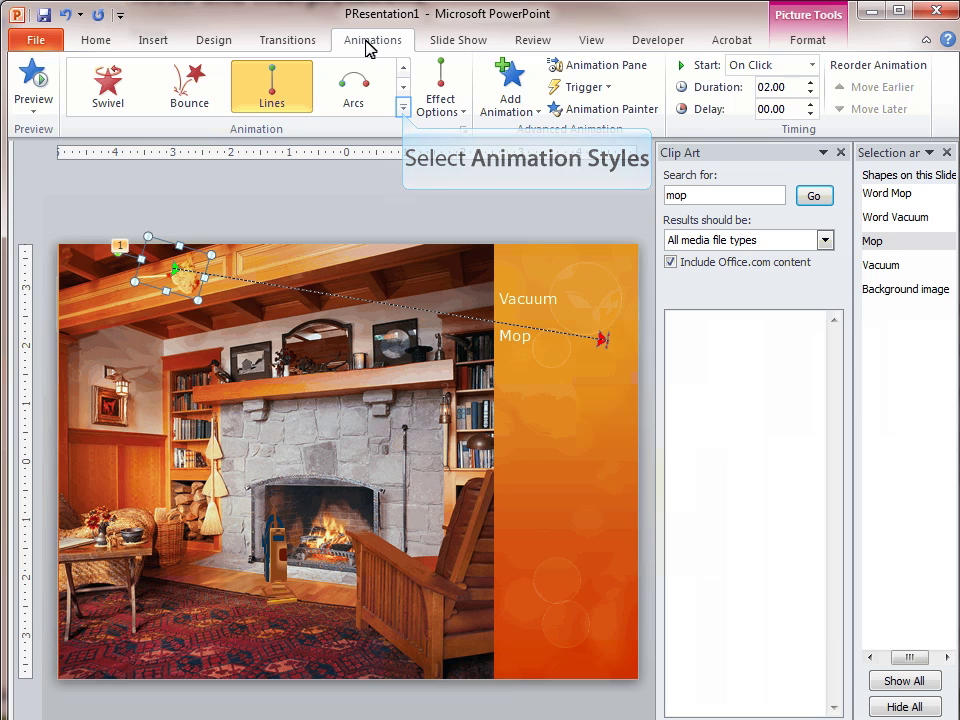
{"action": "left_click", "coordinate": [404, 118]}
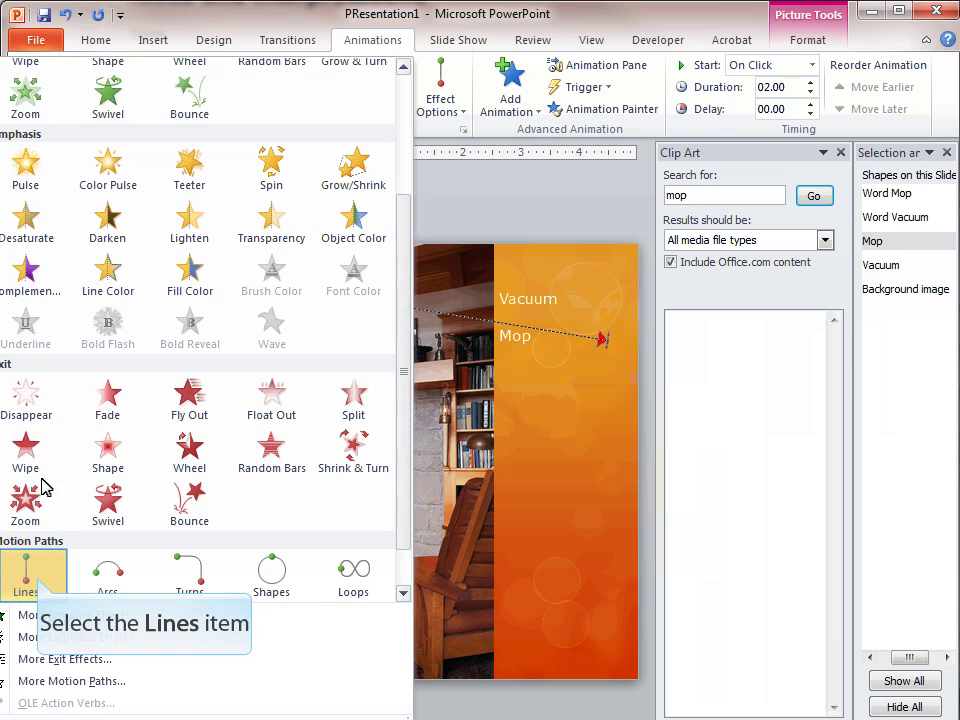
{"action": "left_click", "coordinate": [30, 577]}
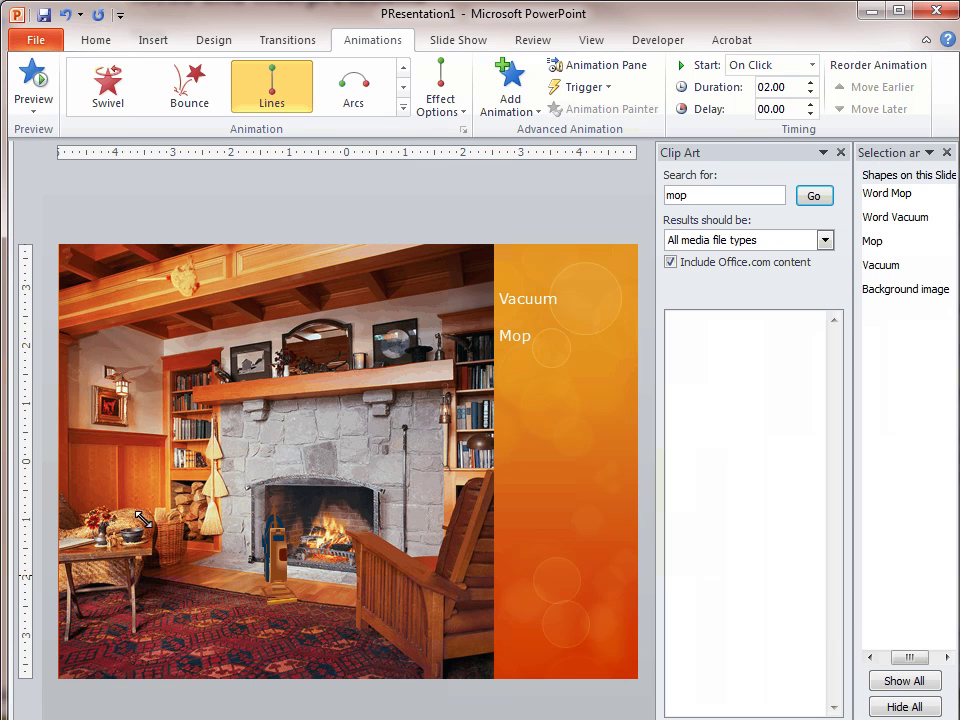
{"action": "left_click_drag", "start_coordinate": [172, 377], "coordinate": [541, 336]}
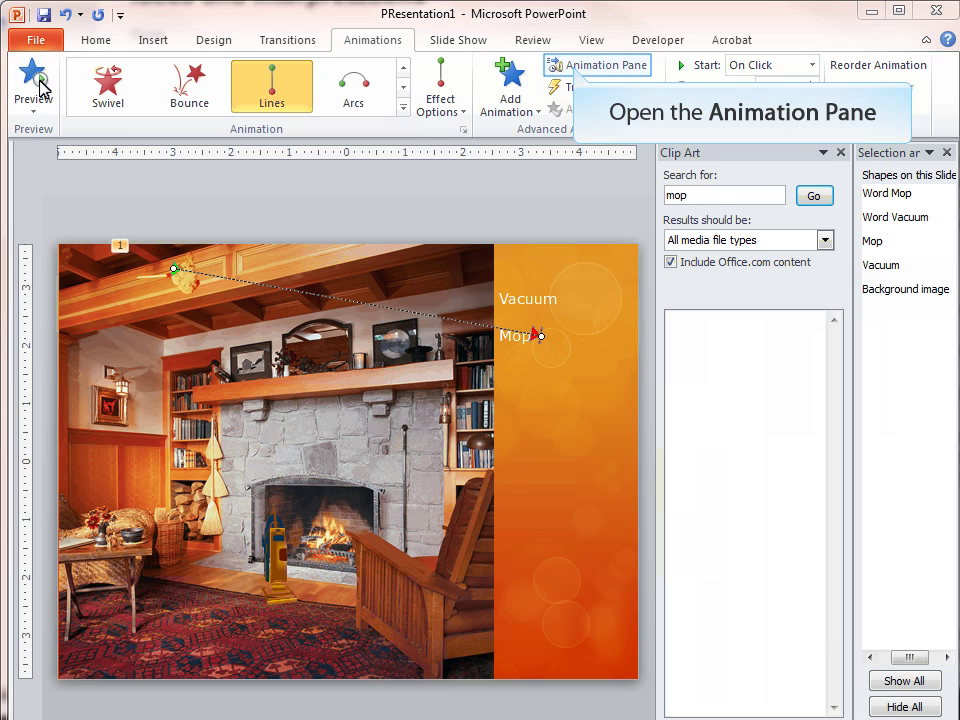
Set the mop's motion path animation to start on click of the Mop object instead of in the click sequence.
{"action": "left_click", "coordinate": [597, 65]}
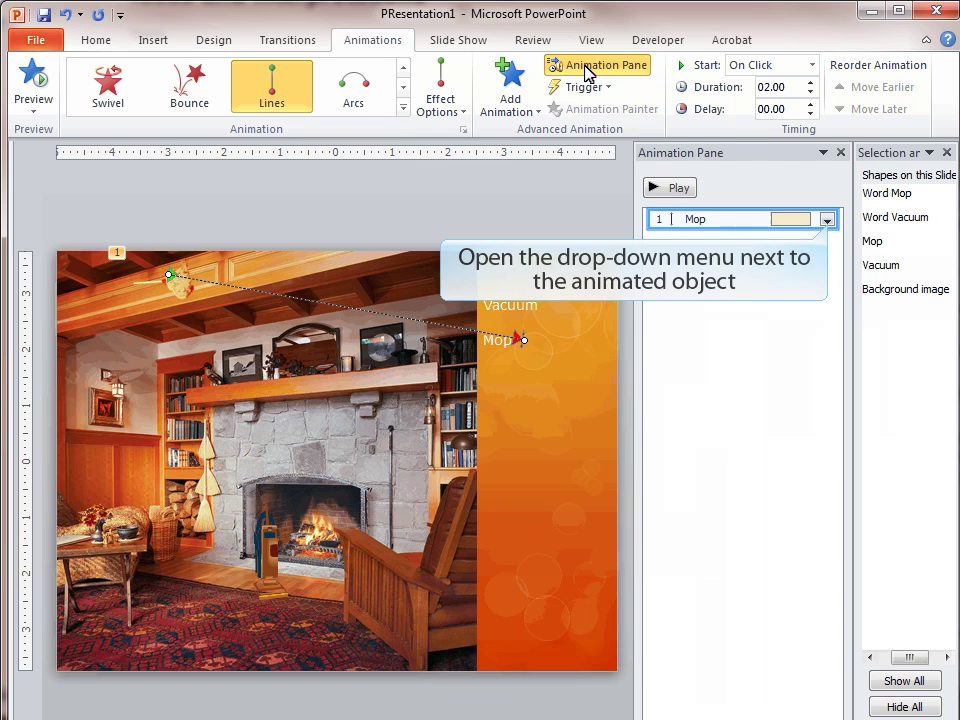
{"action": "left_click", "coordinate": [829, 220]}
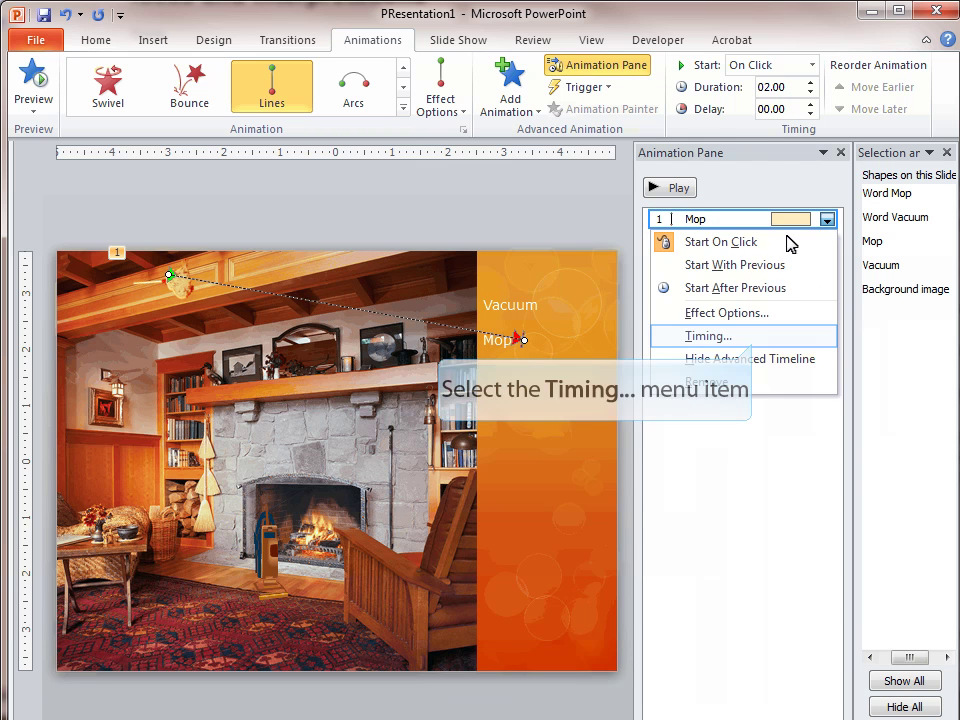
{"action": "left_click", "coordinate": [745, 336]}
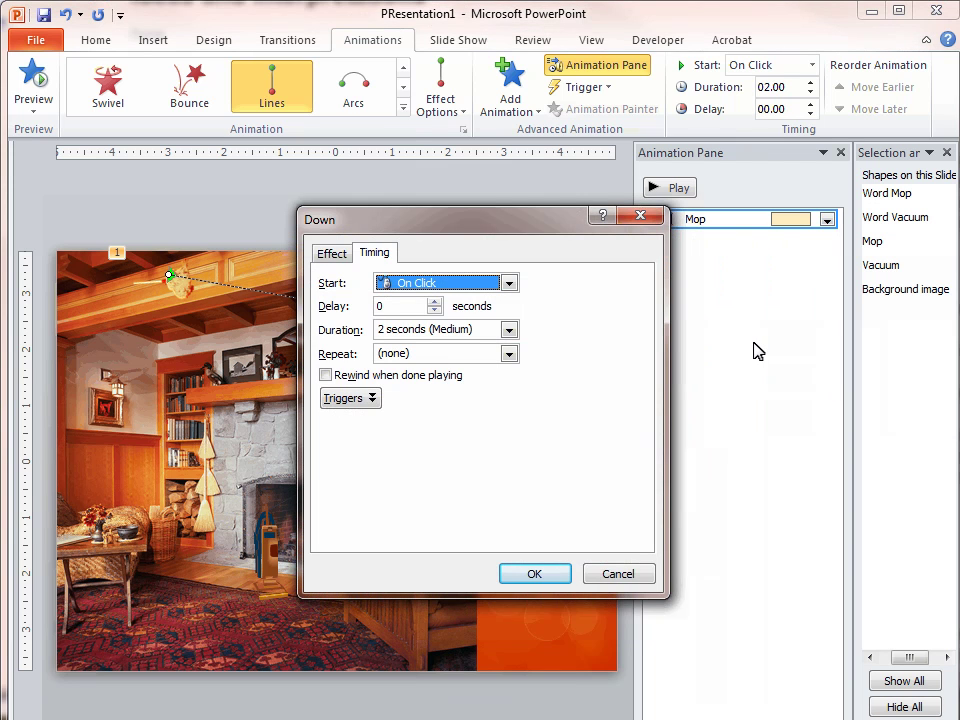
{"action": "left_click", "coordinate": [350, 399]}
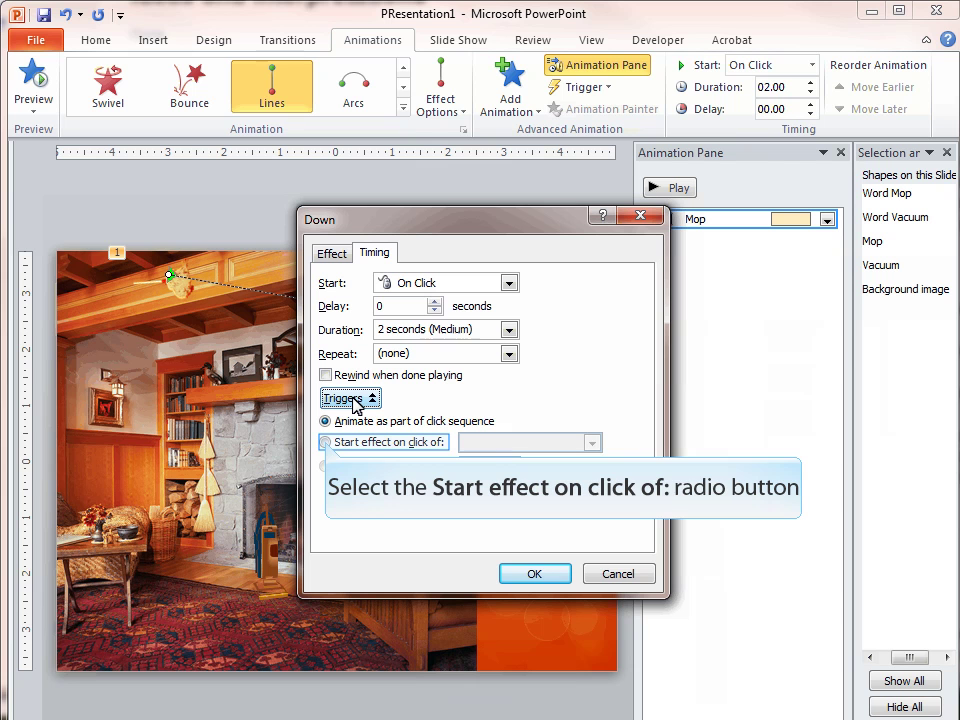
{"action": "left_click", "coordinate": [326, 443]}
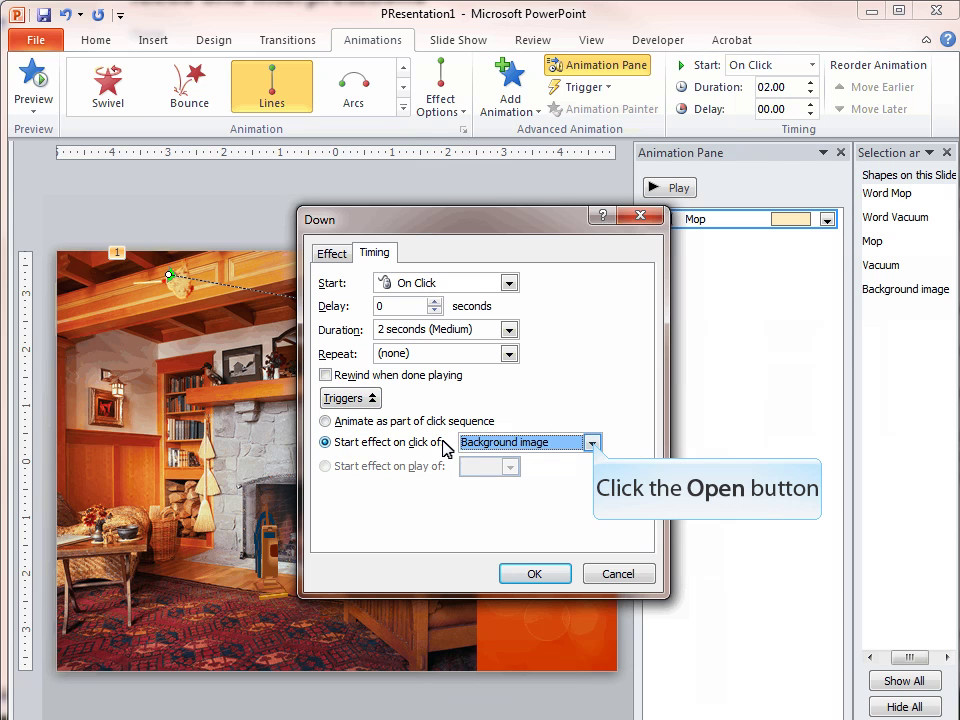
{"action": "left_click", "coordinate": [592, 443]}
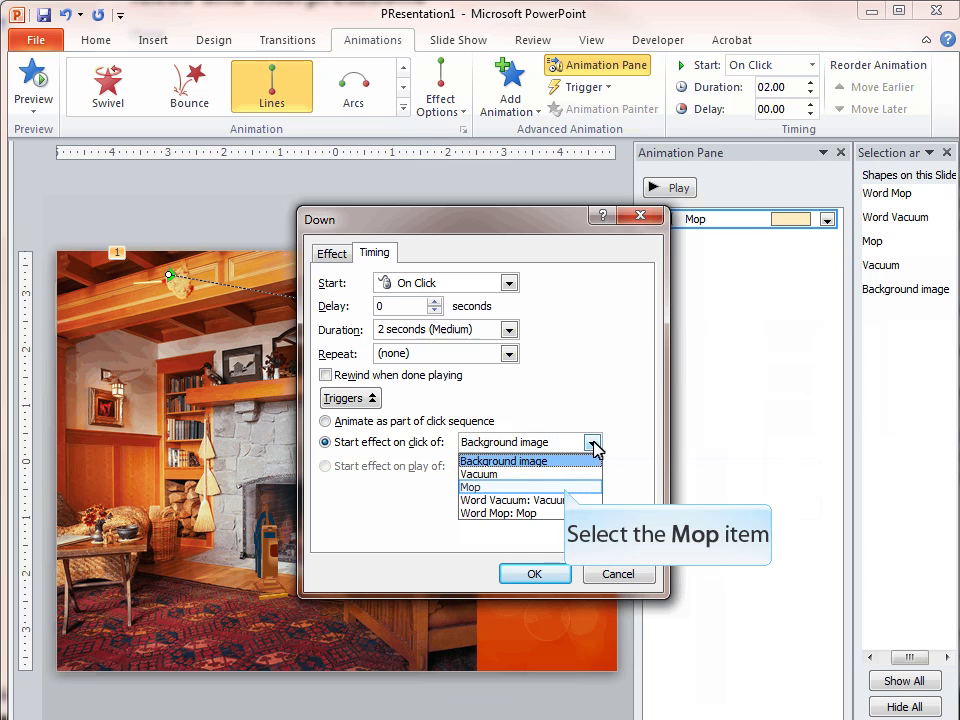
{"action": "left_click", "coordinate": [565, 488]}
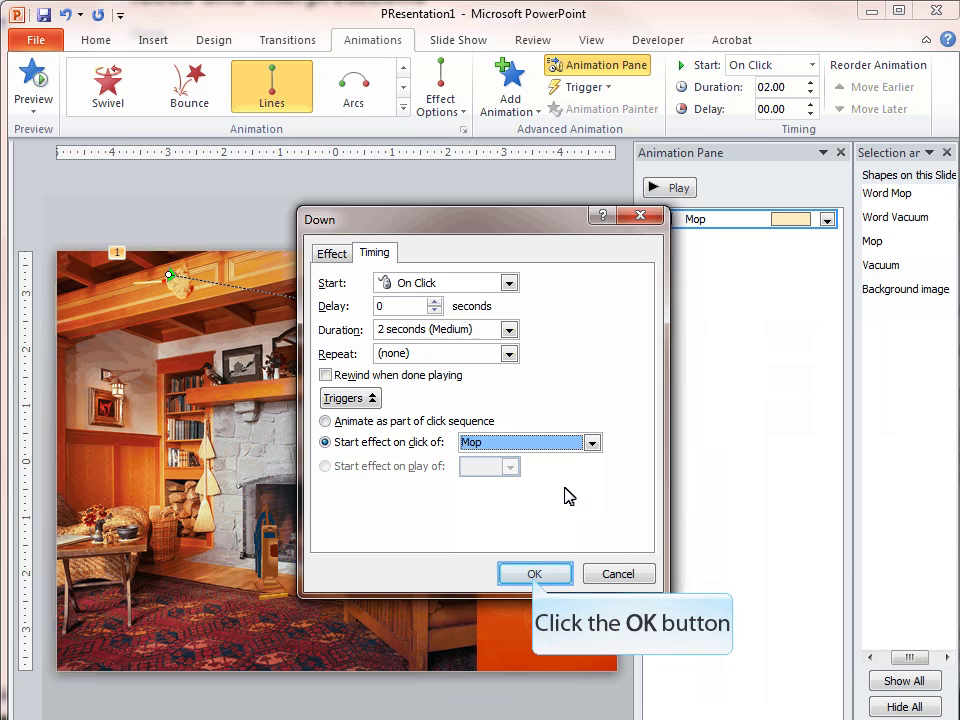
{"action": "left_click", "coordinate": [534, 575]}
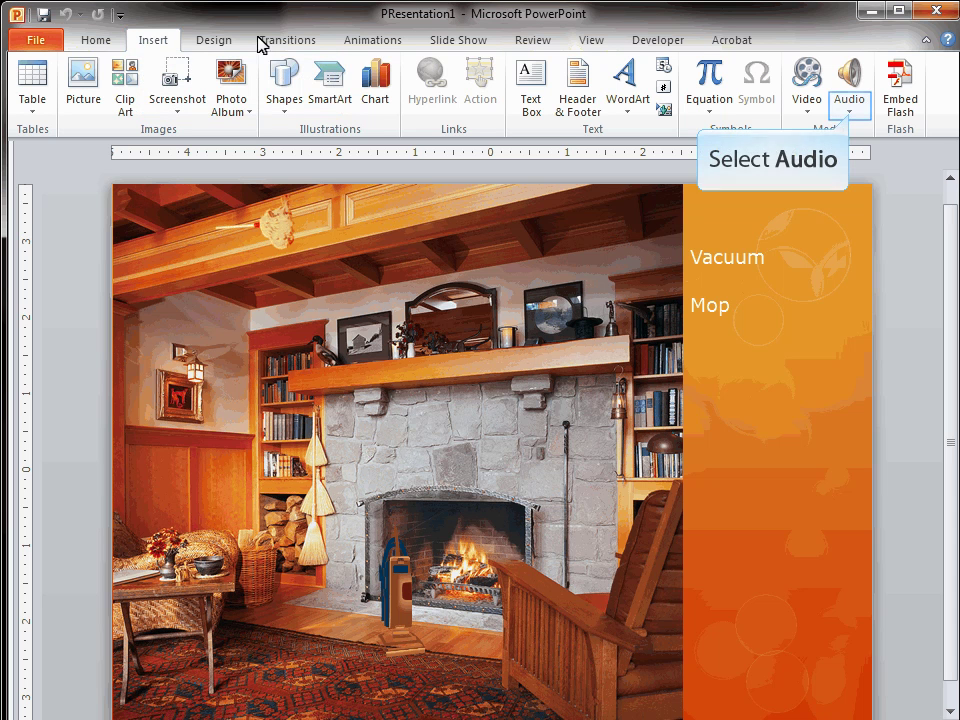
Start inserting an audio clip into the room picture slide.
{"action": "left_click", "coordinate": [850, 110]}
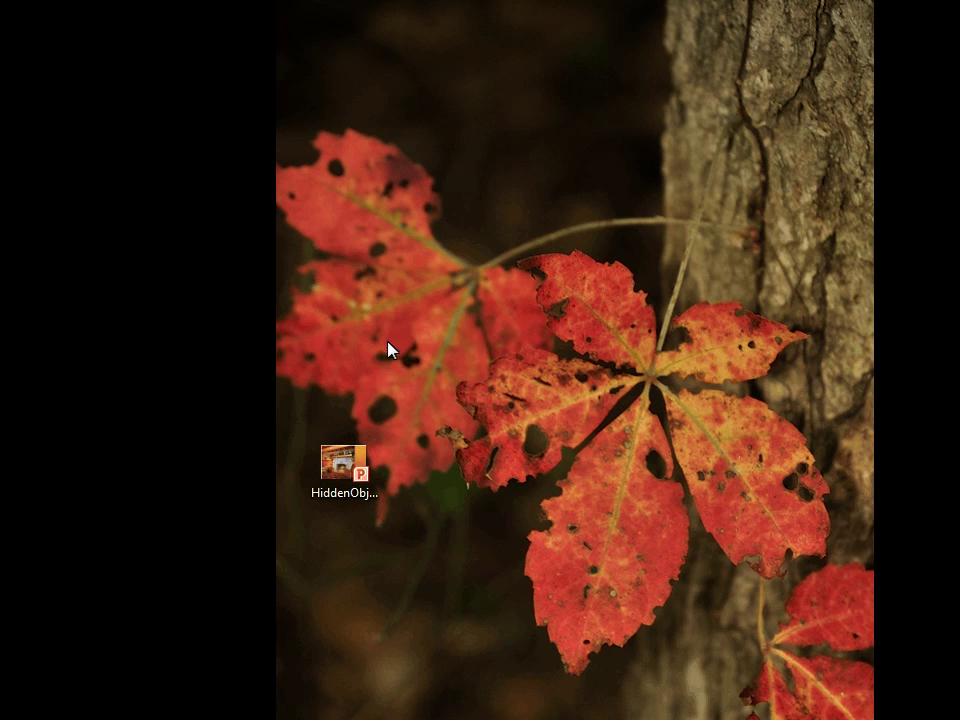
Open the hidden-object slide show from the desktop and test the click triggers on the mop and vacuum.
{"action": "double_click", "coordinate": [348, 464]}
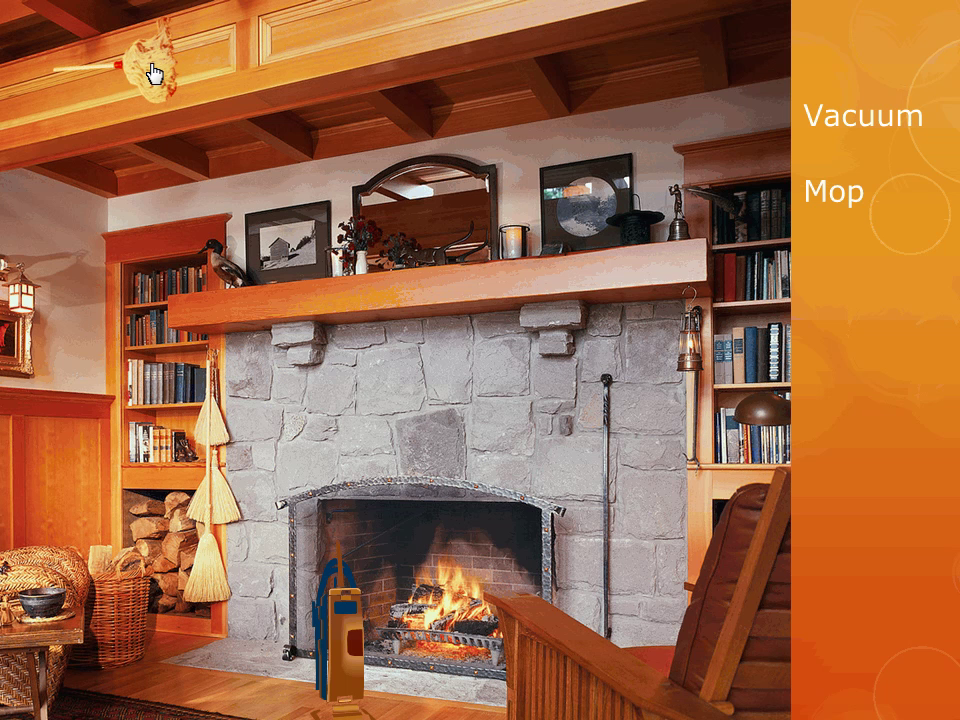
{"action": "left_click", "coordinate": [153, 73]}
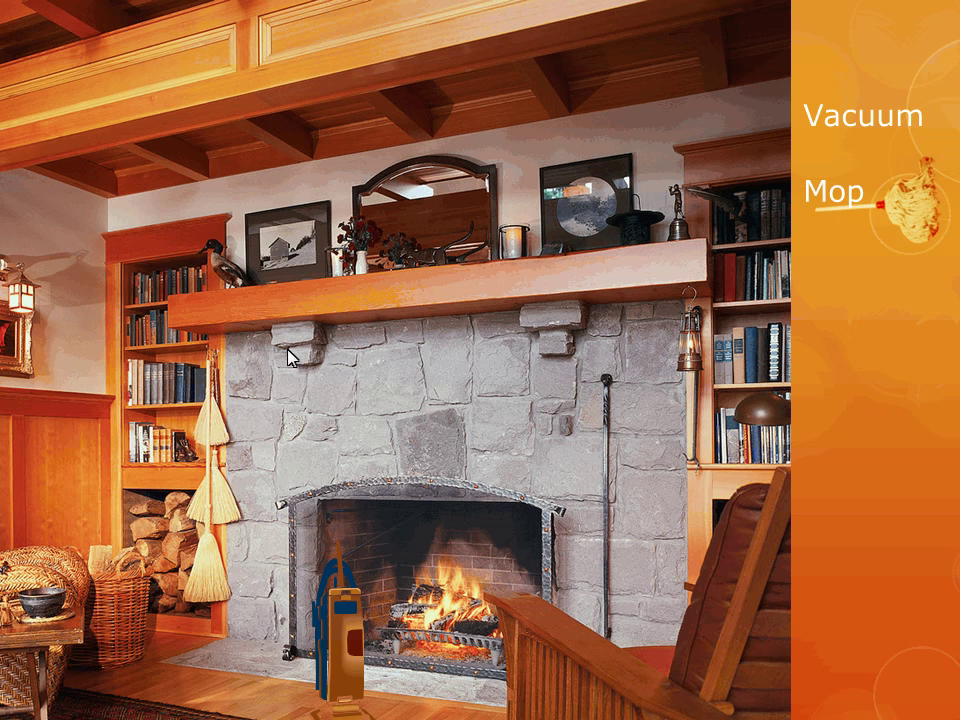
{"action": "left_click", "coordinate": [305, 676]}
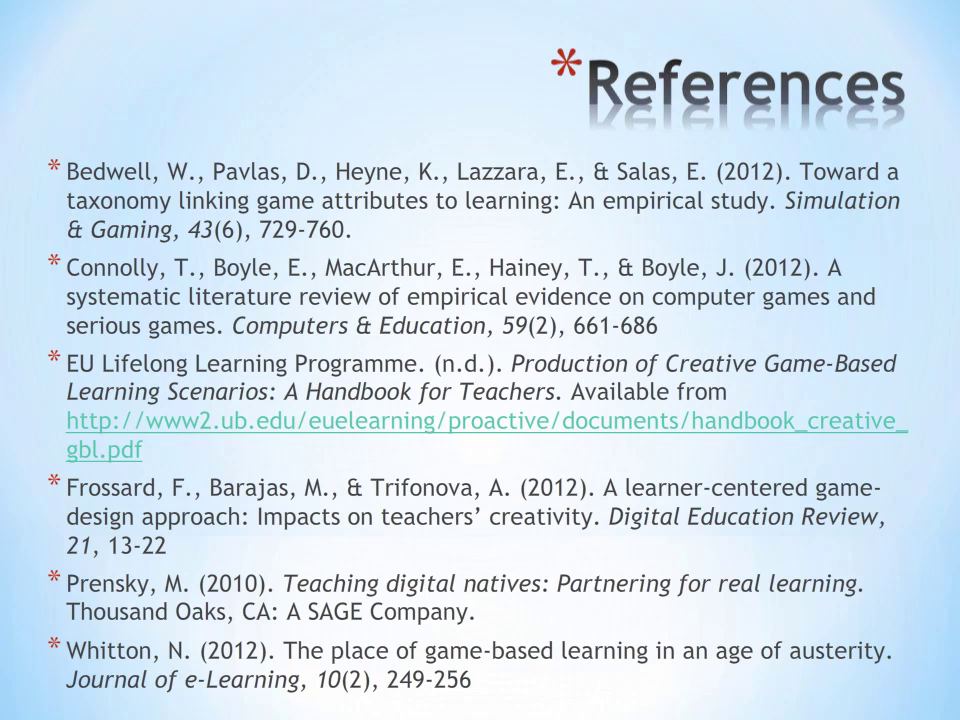